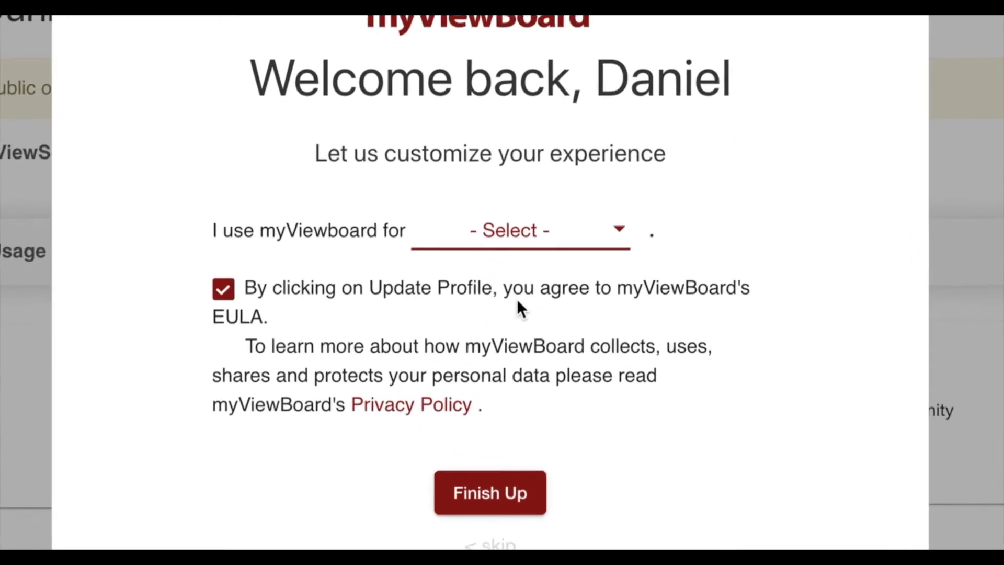
Step: Answer the profile questions: use Education, role Teacher, workplace Elementary/Primary
left_click(554, 244)
left_click(554, 247)
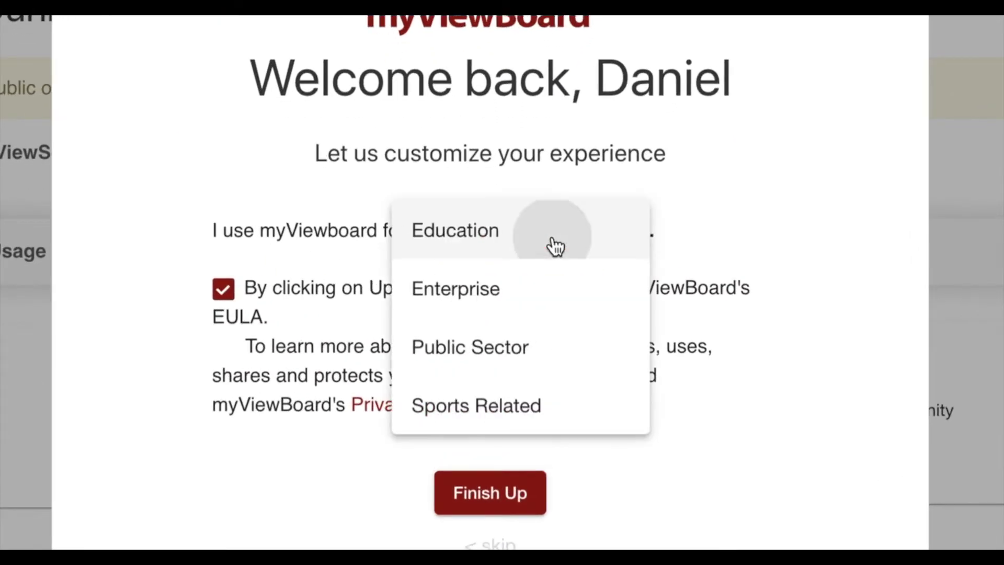
left_click(480, 220)
left_click(460, 271)
left_click(448, 297)
left_click(449, 294)
Step: Set the location to United States and organization size to about 50, then submit the profile
left_click(432, 366)
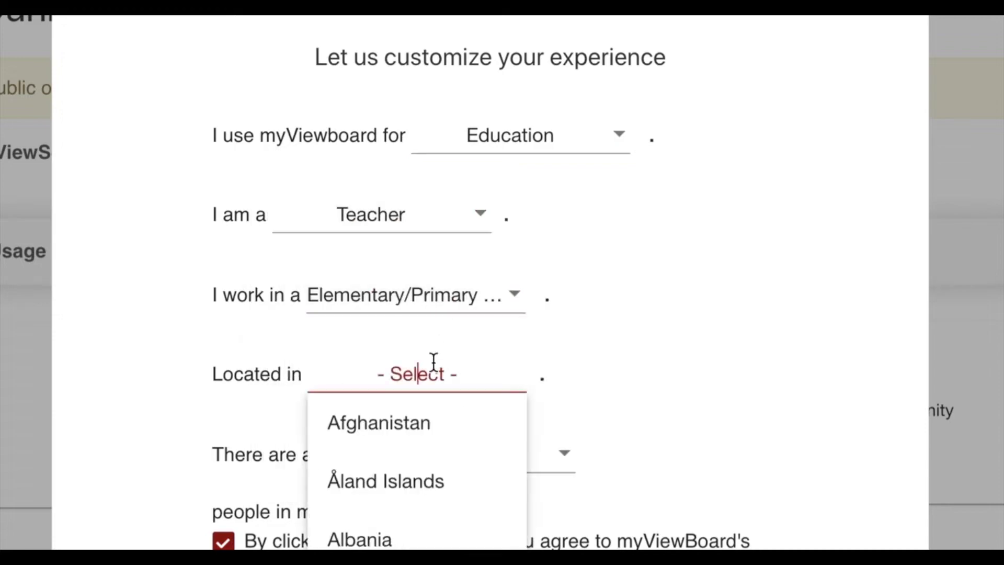
type("unit")
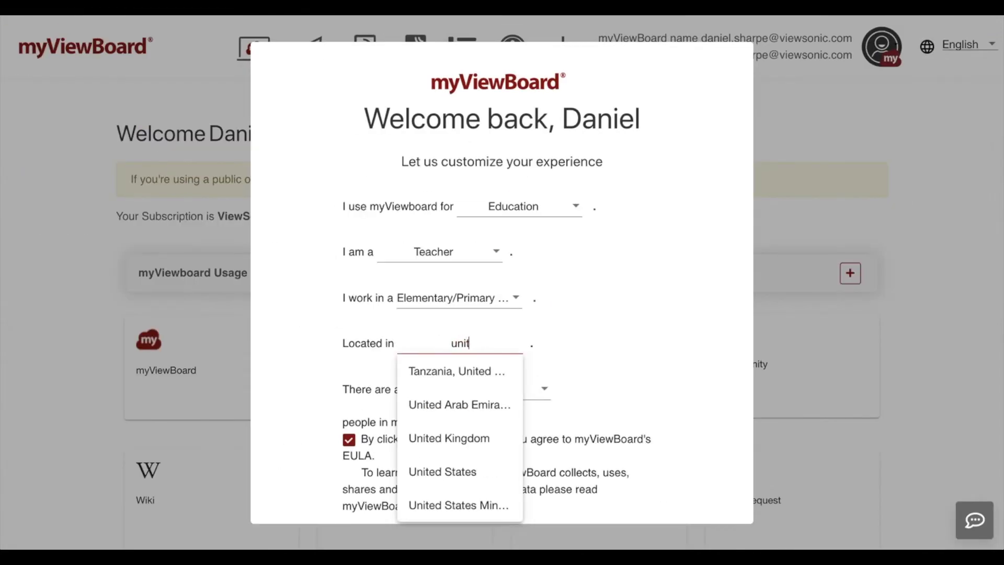
type("e")
left_click(442, 471)
left_click(473, 392)
left_click(471, 456)
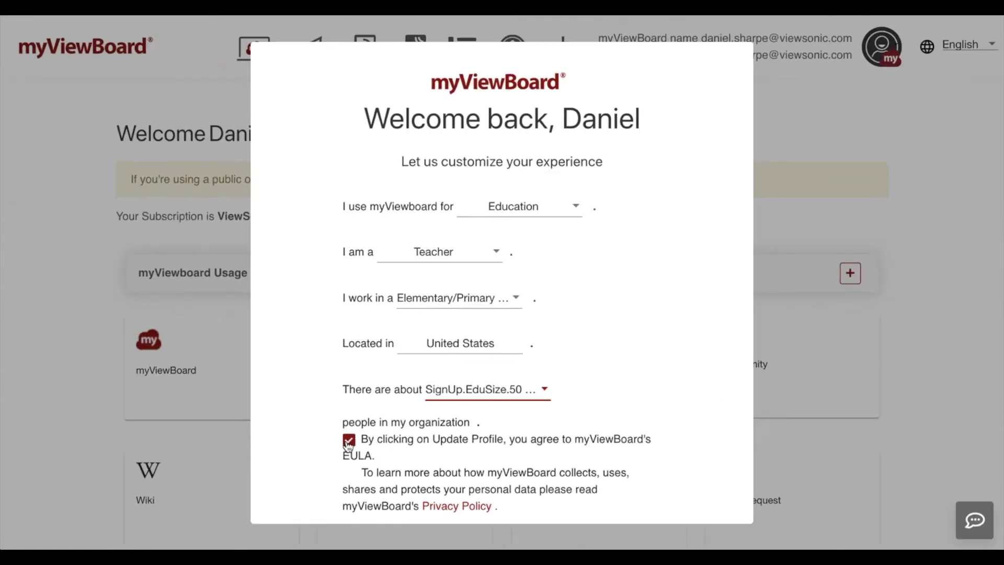
scroll(501, 441, "down", 2)
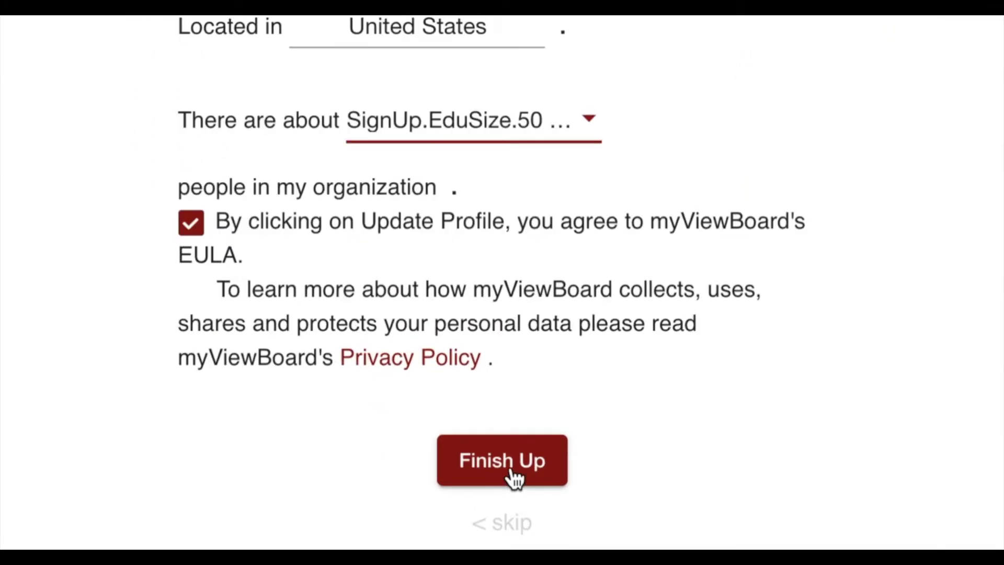
left_click(512, 470)
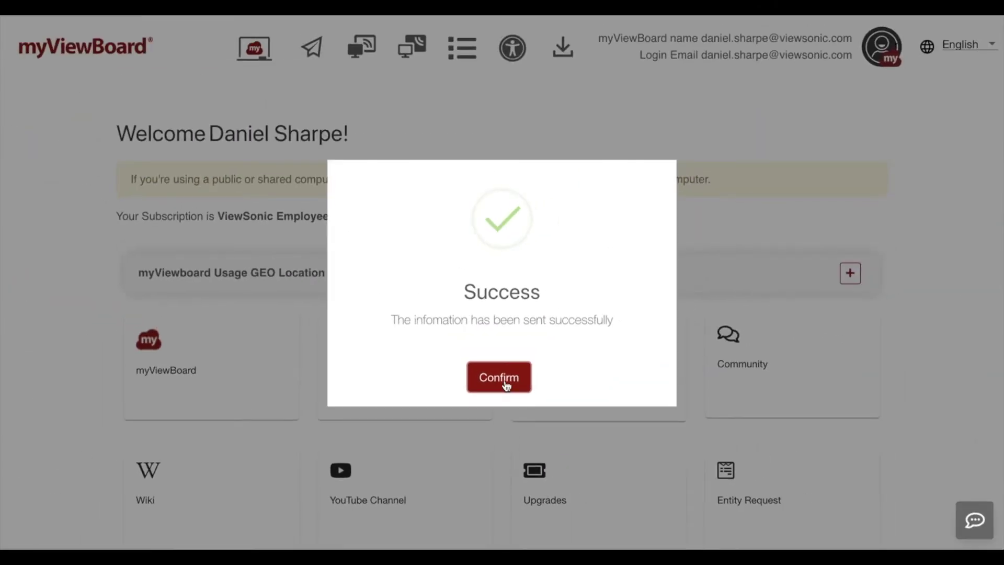
left_click(496, 269)
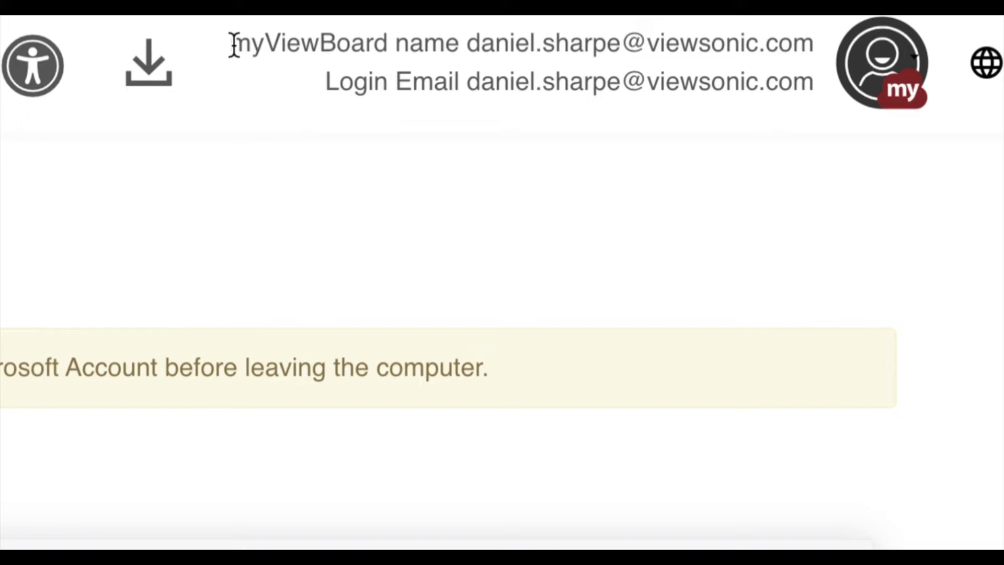
Step: Review the current myViewBoard name and login email, then go to Edit Account from the avatar menu
left_click_drag(231, 44, 815, 46)
left_click_drag(327, 83, 808, 84)
left_click(791, 131)
left_click_drag(232, 44, 458, 45)
left_click(459, 107)
left_click(915, 63)
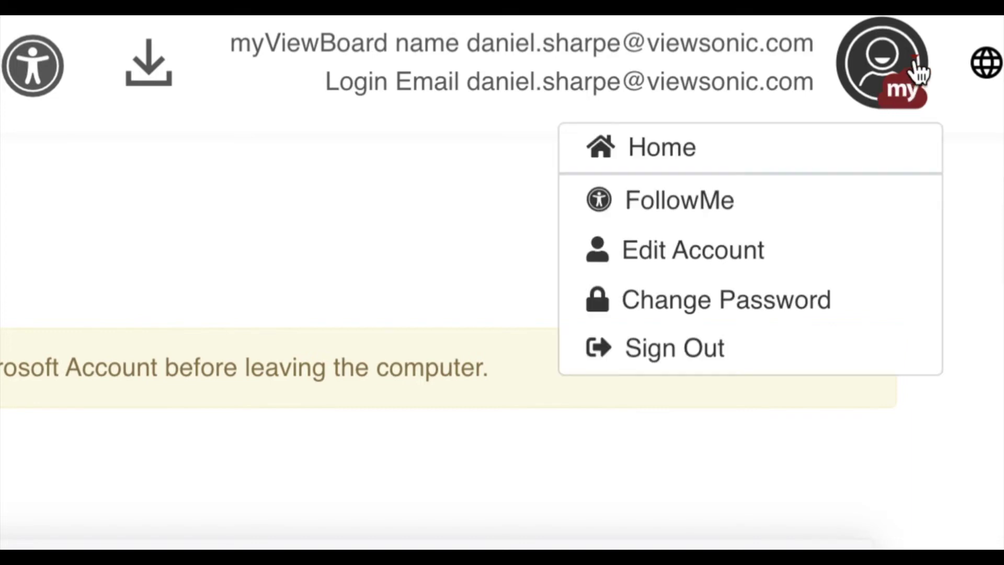
left_click(811, 257)
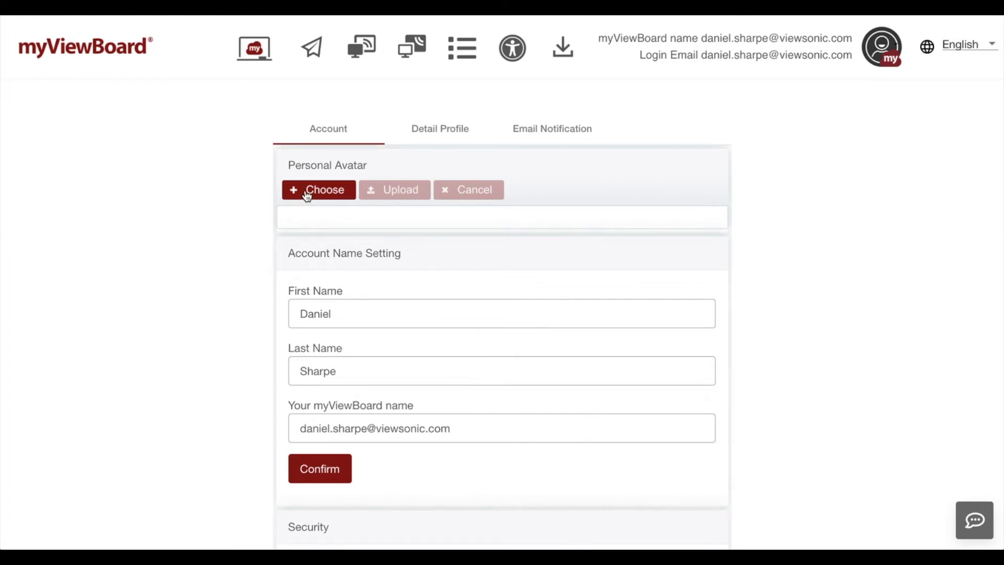
Step: Upload the bird picture from the Desktop as the personal avatar
left_click(308, 190)
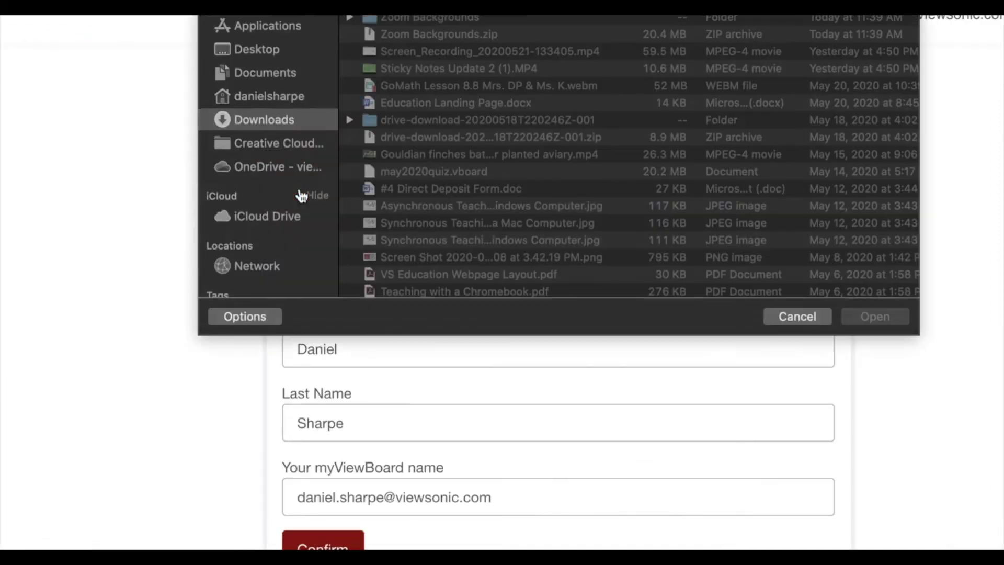
left_click(257, 49)
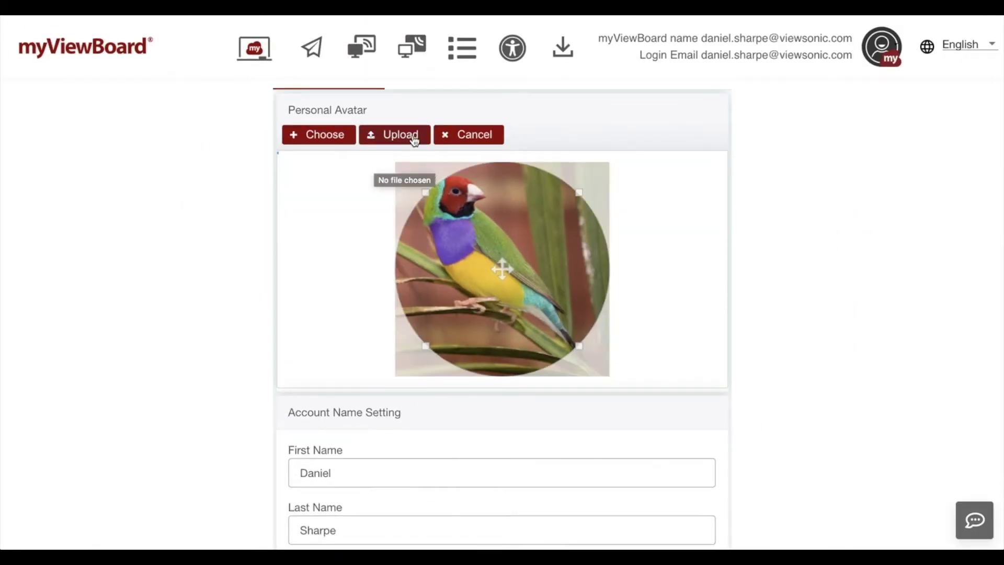
left_click(414, 137)
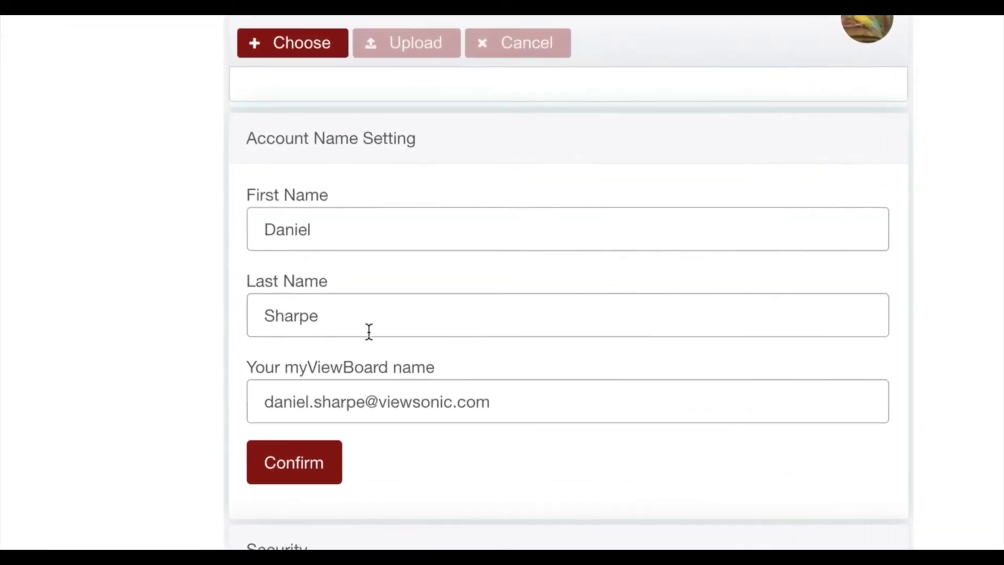
Step: Replace the myViewBoard name with 'MrSharpe' and accept the sign-out warning
scroll(368, 345, "down", 2)
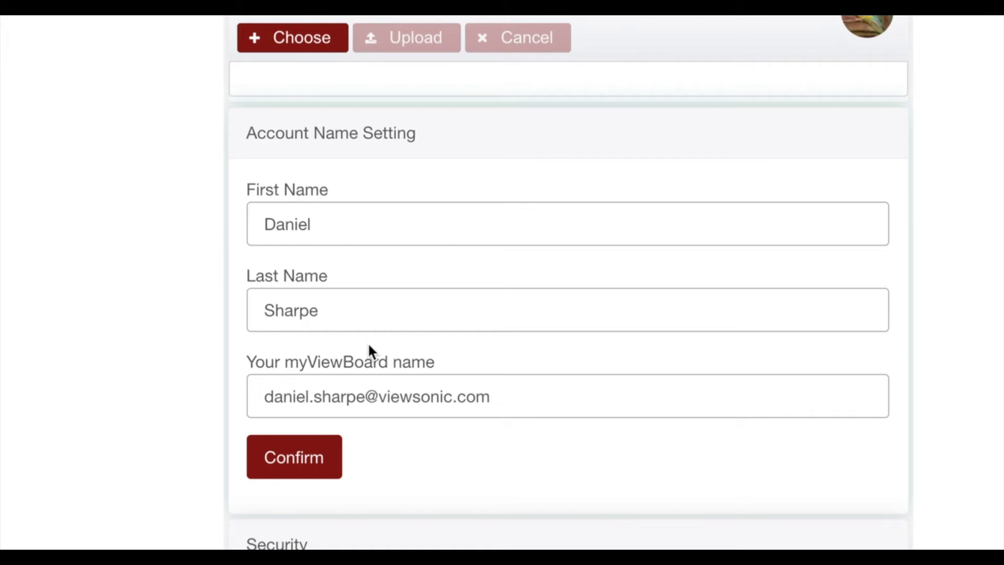
scroll(368, 342, "down", 1)
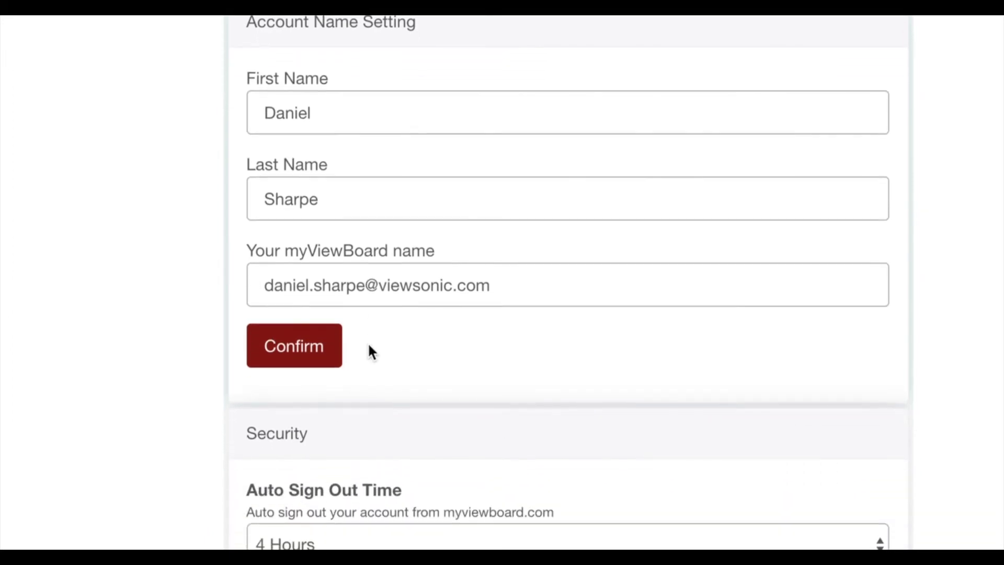
triple_click(361, 295)
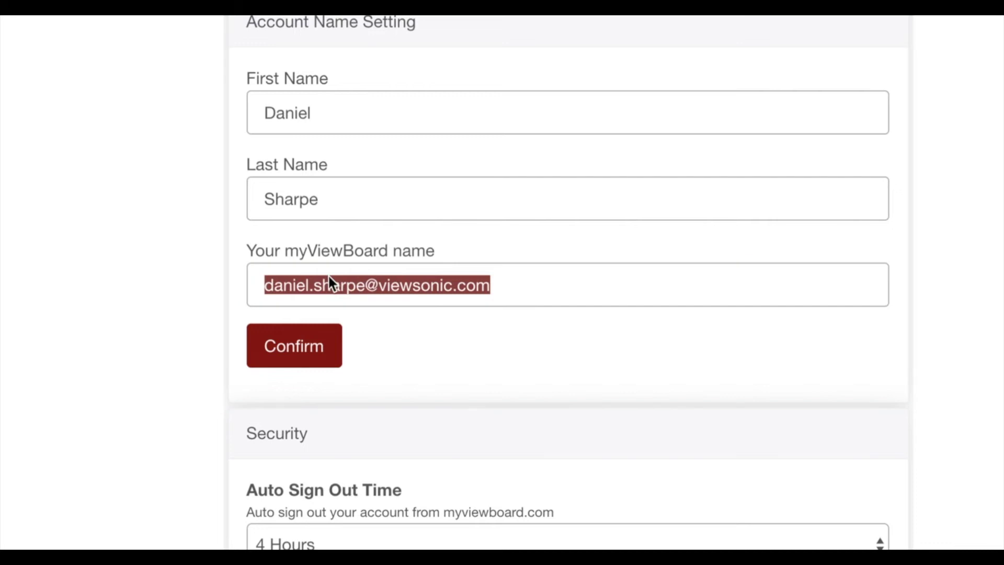
double_click(330, 285)
triple_click(330, 285)
type("MrSharpe")
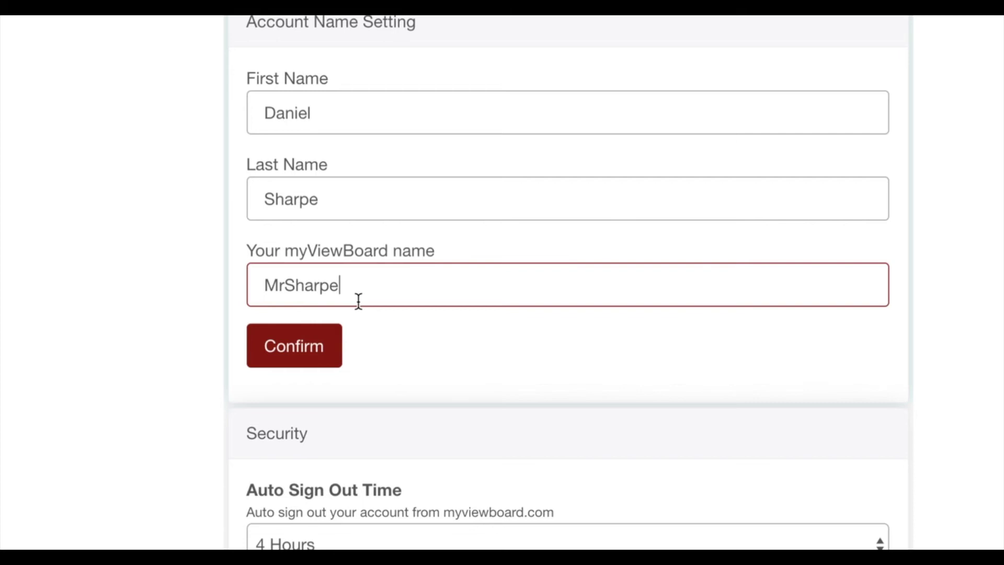
left_click(324, 350)
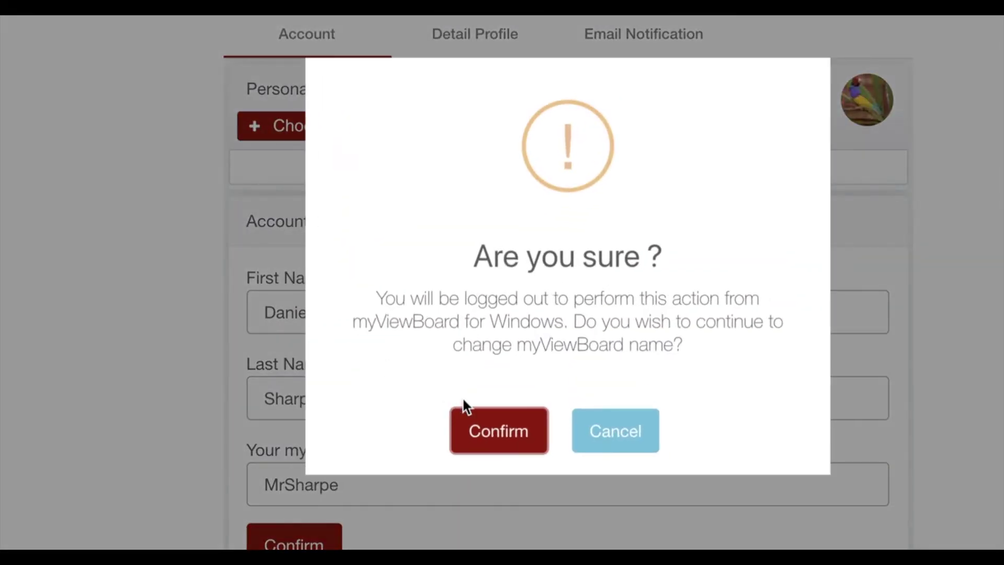
left_click(514, 432)
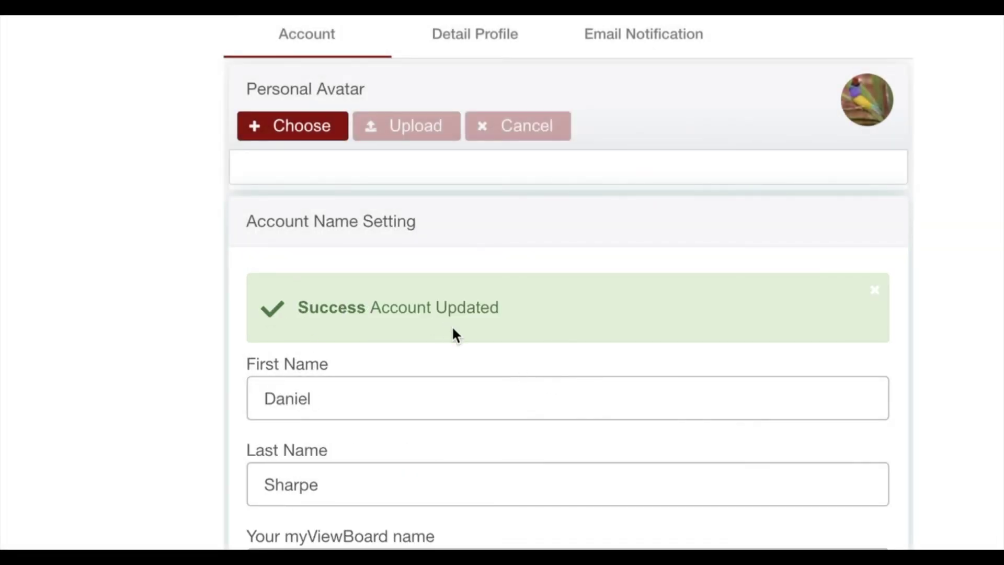
scroll(452, 326, "down", 3)
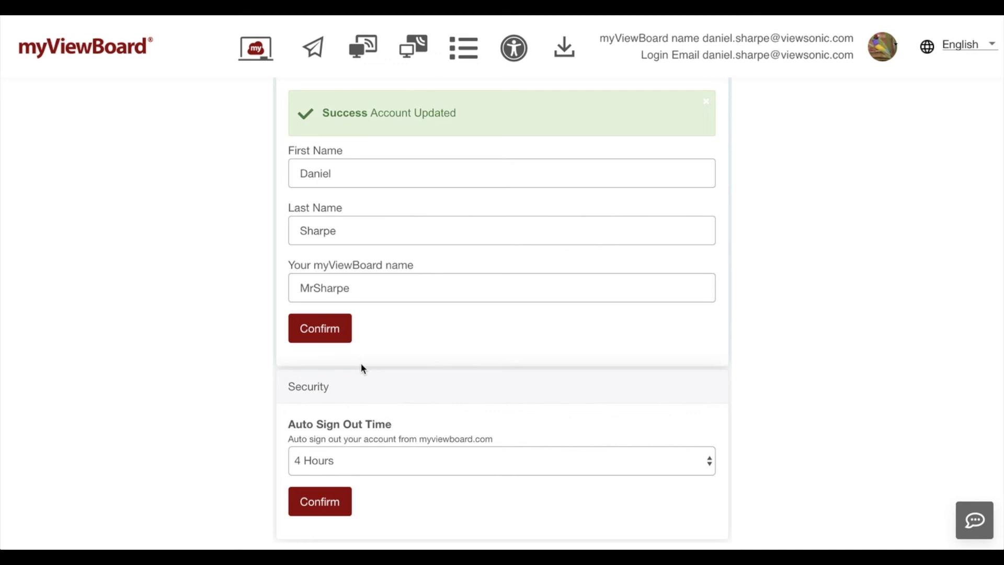
scroll(361, 368, "down", 3)
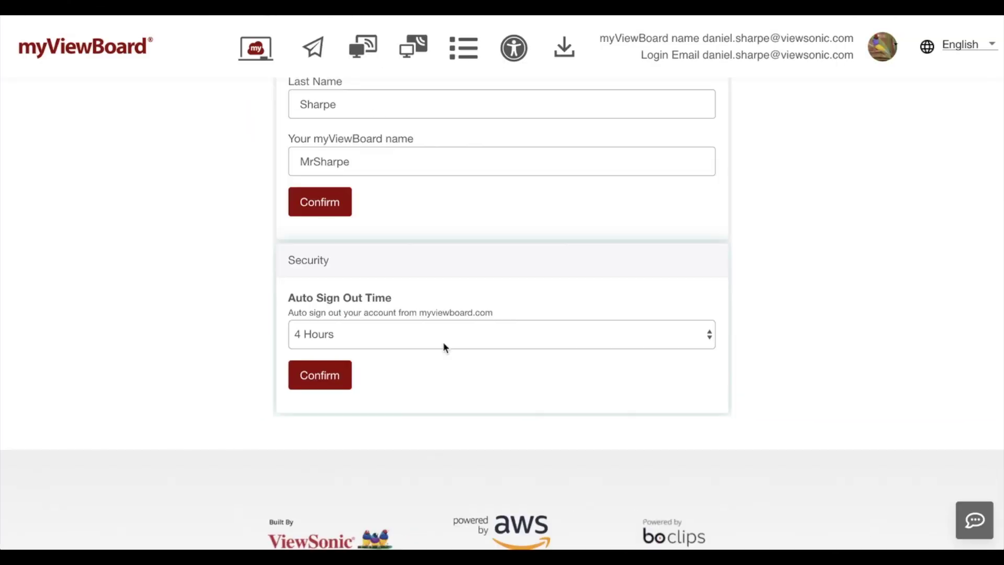
scroll(448, 338, "up", 4)
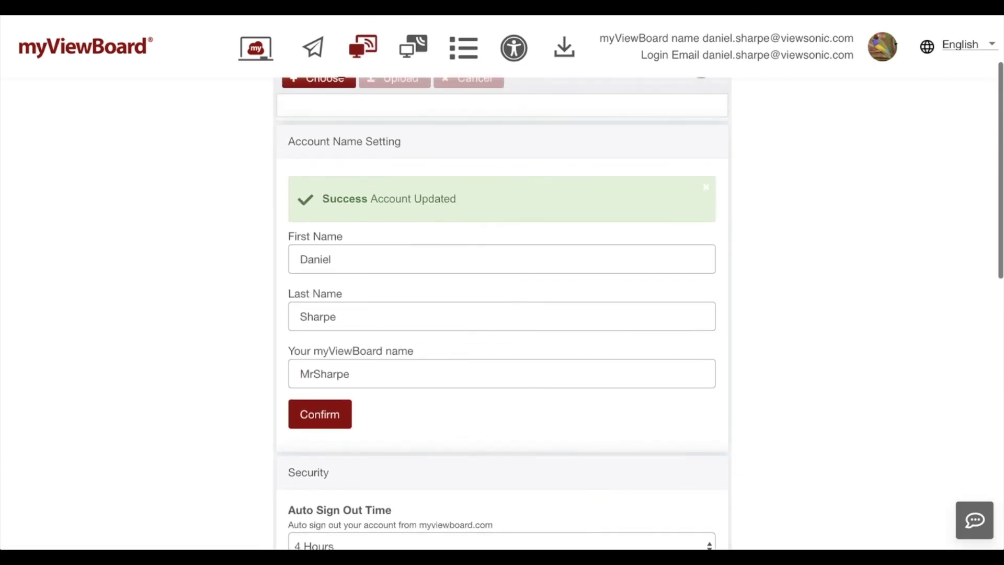
scroll(356, 207, "up", 2)
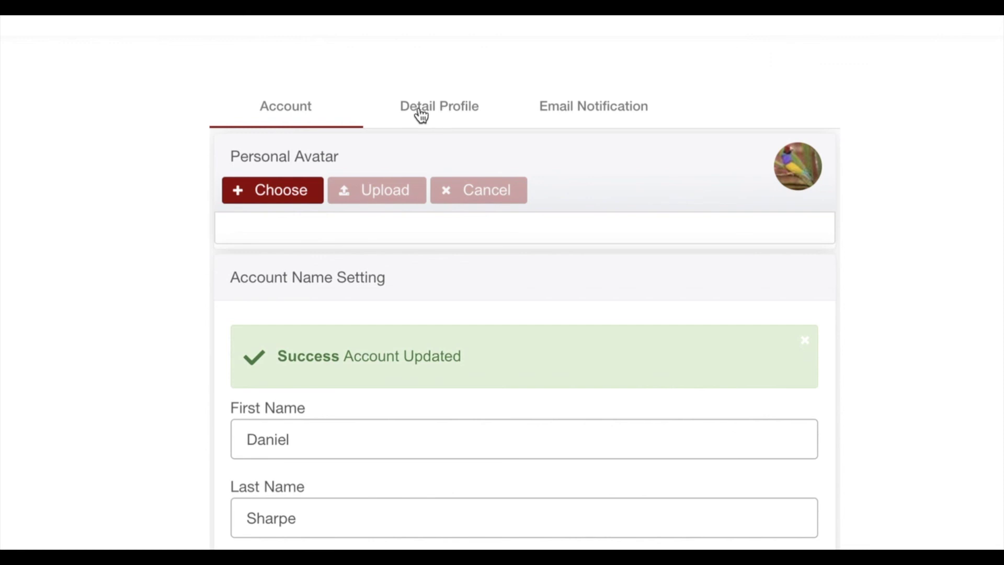
Step: Check the Detail Profile tab, then the Email Notification preferences
left_click(421, 115)
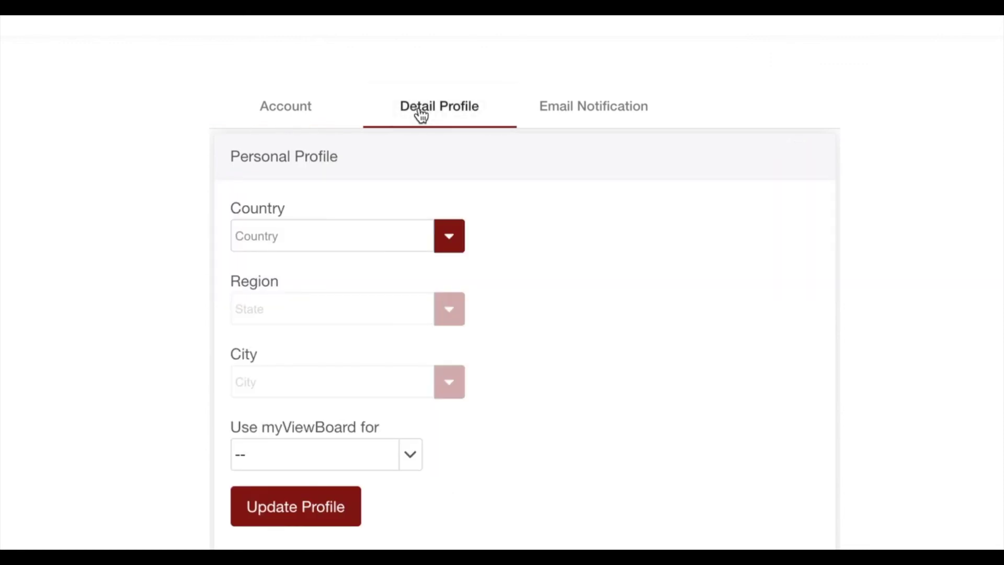
left_click(554, 114)
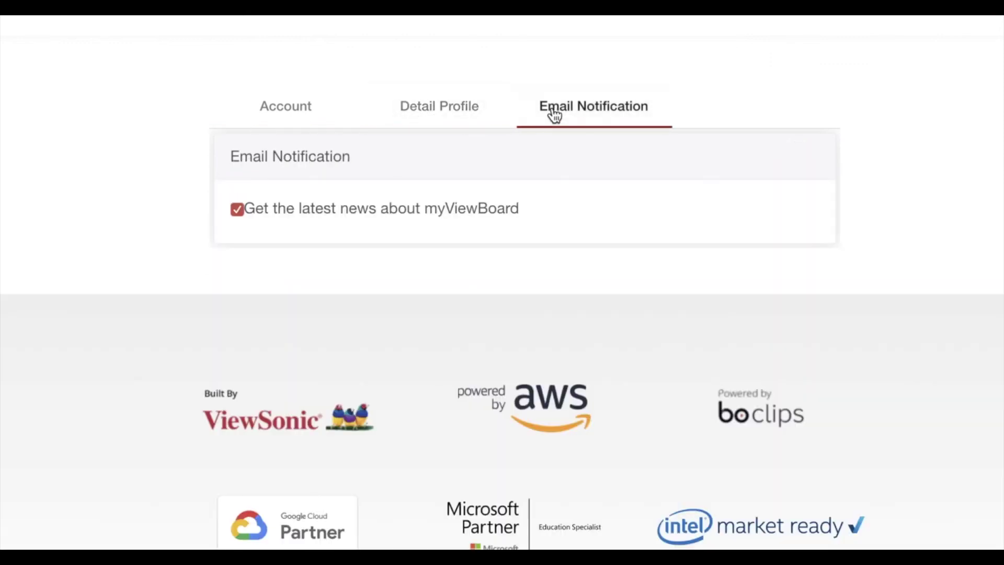